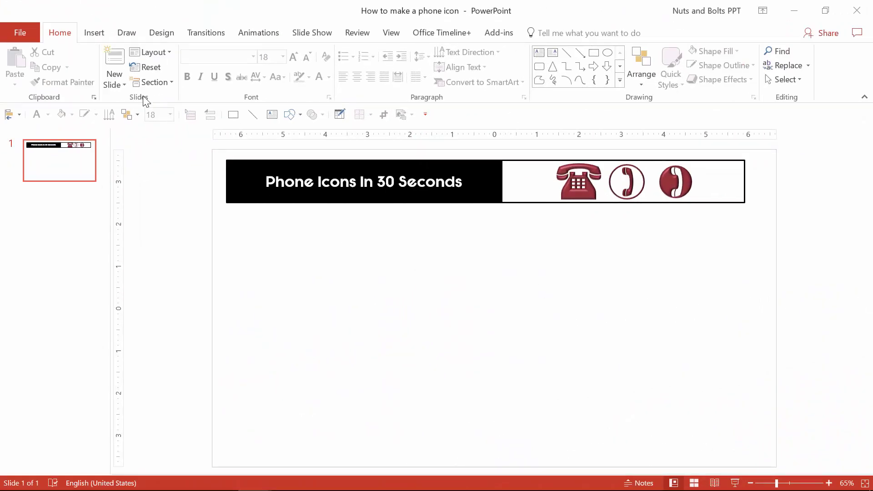
- Draw a large blue rectangle below the banner
left_click(104, 37)
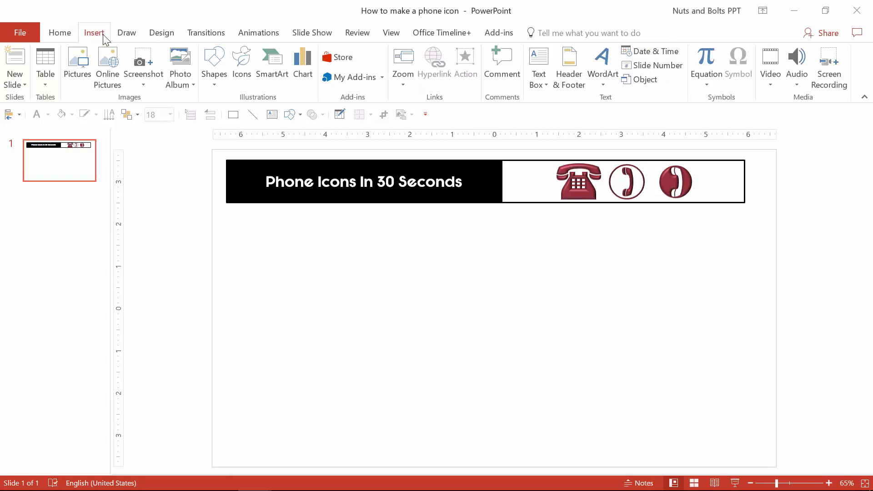
left_click(213, 83)
left_click(208, 183)
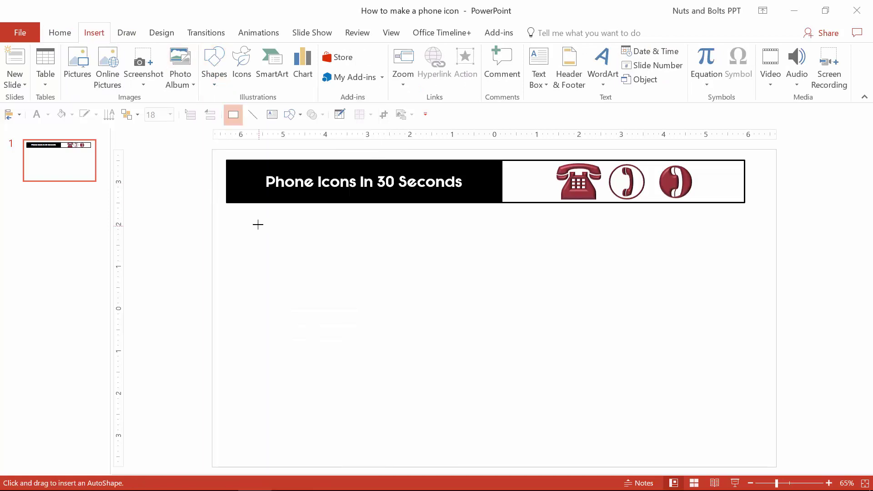
mouse_move(233, 214)
left_mouse_down()
mouse_move(513, 389)
mouse_move(586, 462)
mouse_move(593, 456)
left_mouse_up()
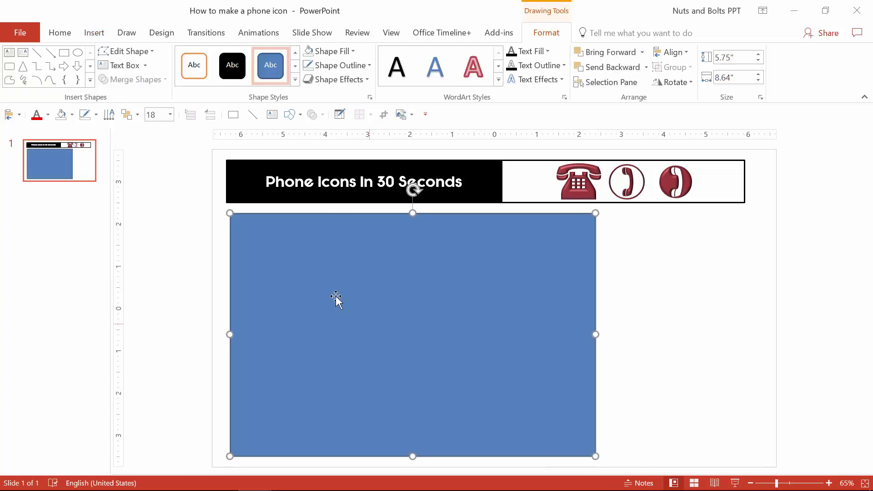
- Add an empty text box laid across the rectangle, nudged slightly up and right
left_click(119, 66)
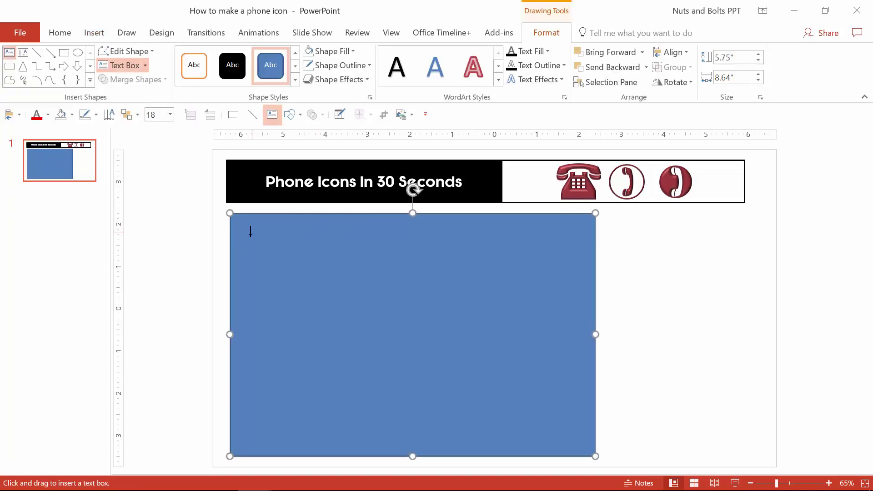
left_click_drag(251, 237, 767, 441)
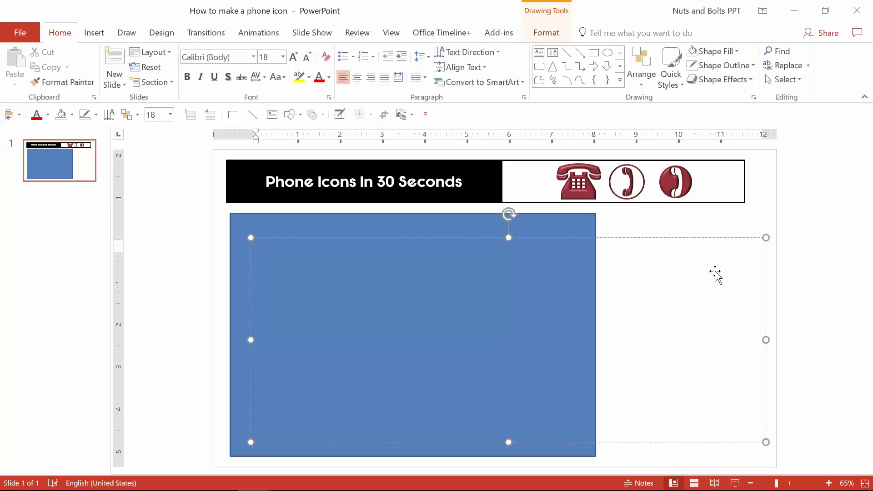
mouse_move(684, 237)
left_mouse_down()
mouse_move(705, 240)
mouse_move(686, 232)
left_mouse_up()
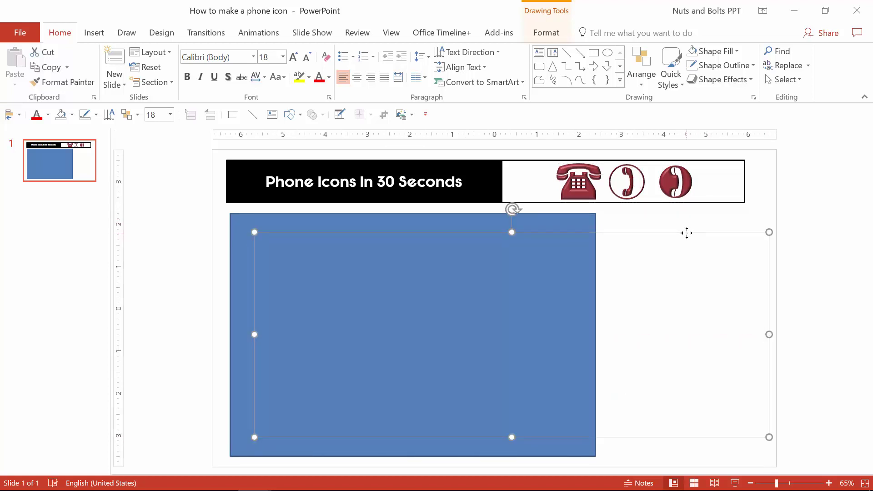
- Type '()' in the text box, format it as 250-point Wingdings, and position it over the rectangle
type("(")
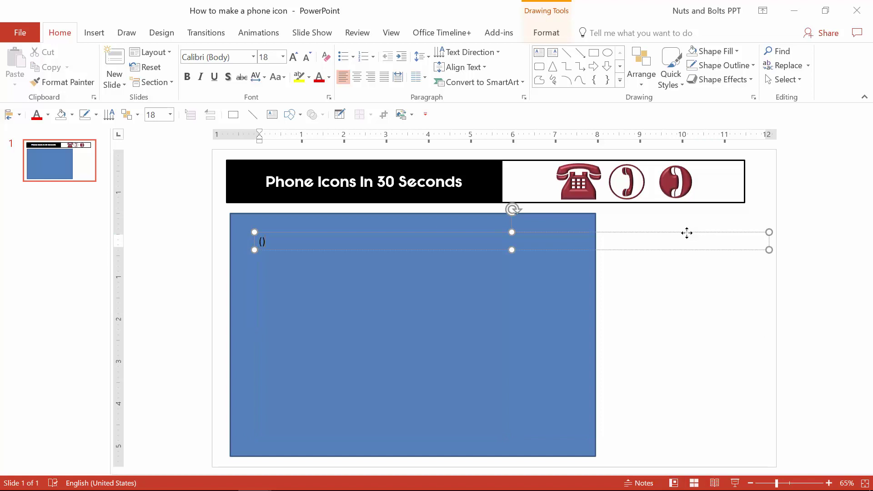
left_click(687, 233)
left_click(278, 59)
type("250")
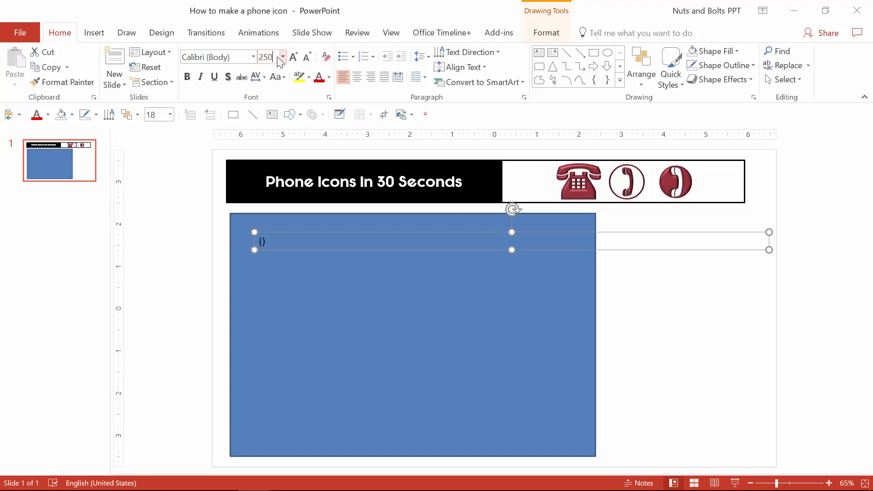
key("Return")
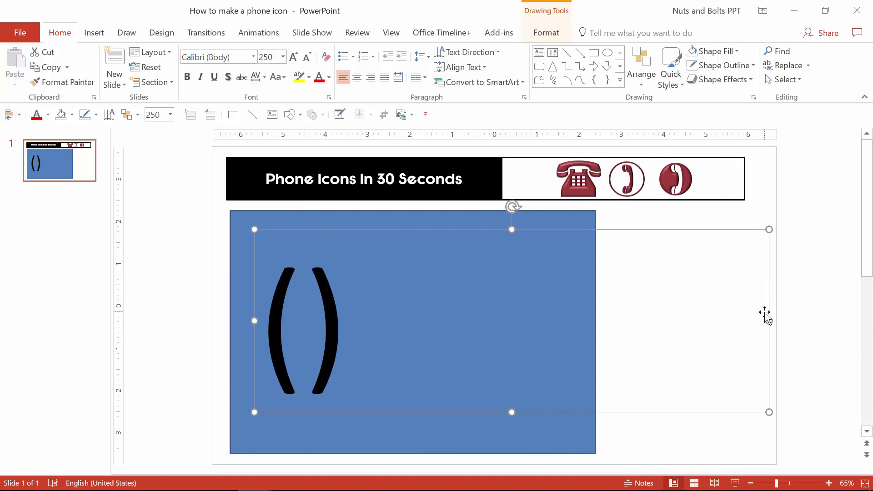
left_click(225, 56)
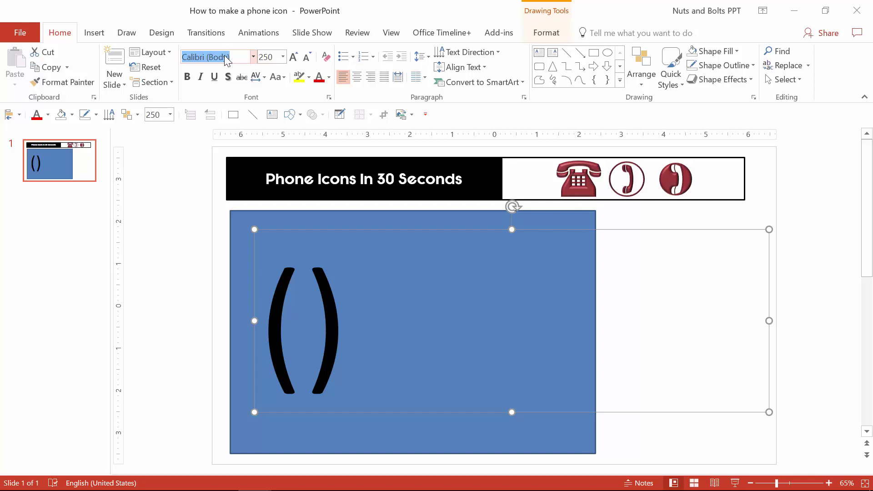
type("Wingdings")
key("Return")
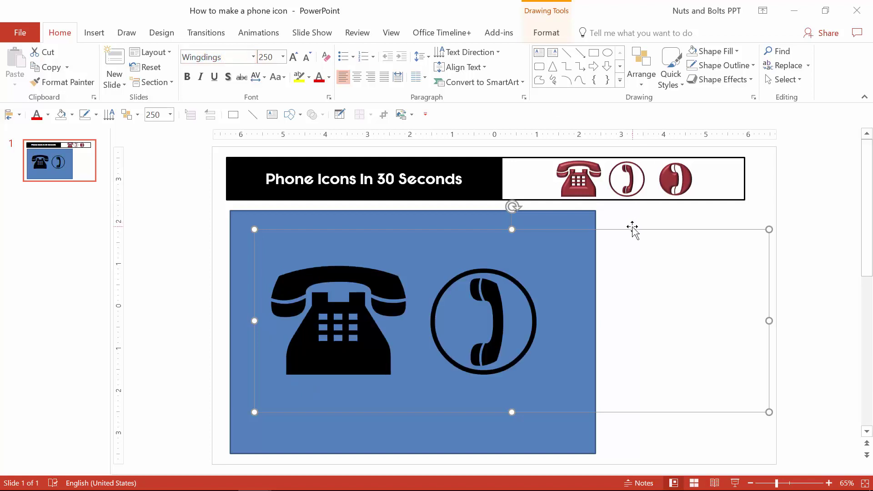
mouse_move(632, 227)
left_mouse_down()
mouse_move(655, 258)
mouse_move(657, 208)
mouse_move(610, 249)
mouse_move(696, 243)
mouse_move(639, 208)
mouse_move(608, 236)
mouse_move(627, 249)
mouse_move(663, 224)
mouse_move(599, 229)
mouse_move(656, 255)
mouse_move(623, 228)
left_mouse_up()
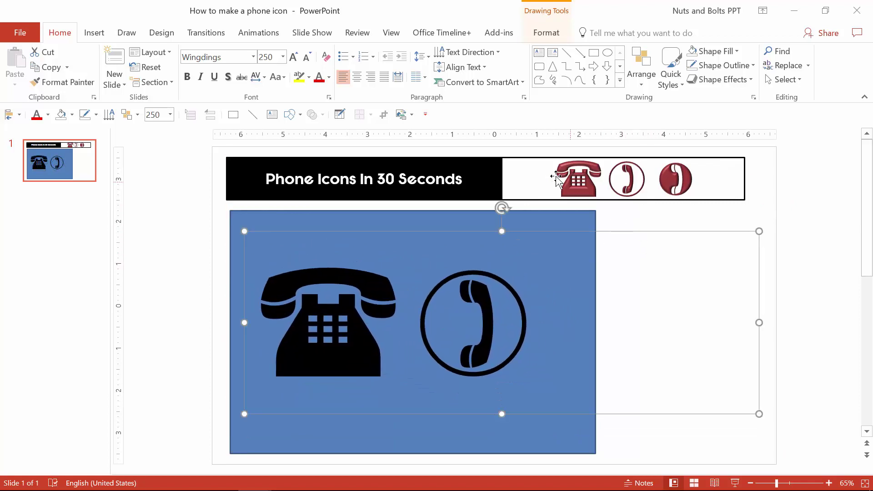
- Fragment the phone characters with the blue rectangle using Merge Shapes
left_click(423, 215, "shift")
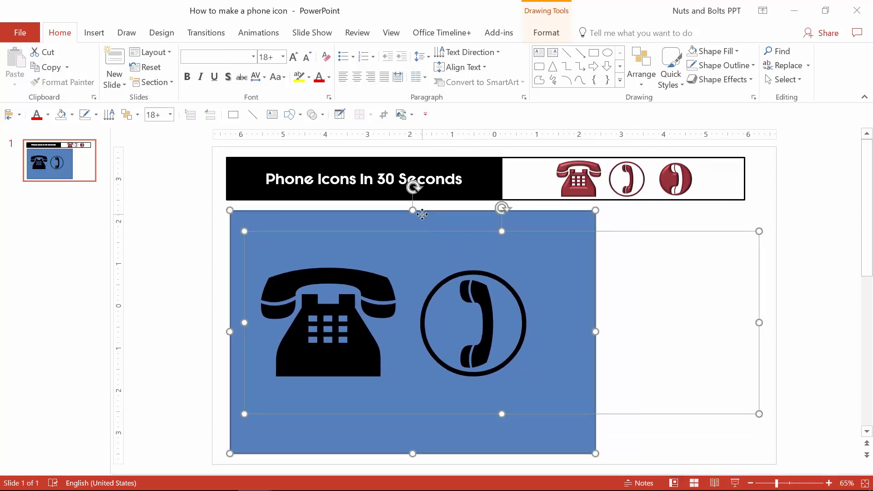
left_click(545, 34)
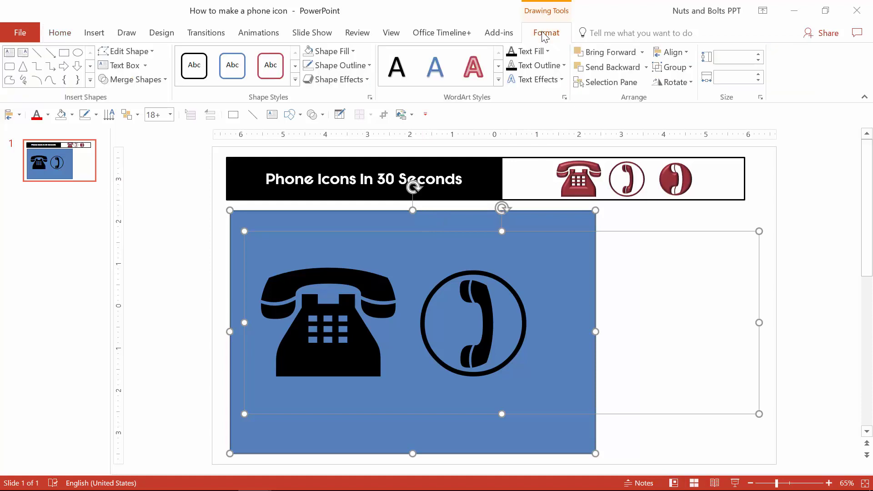
left_click(152, 80)
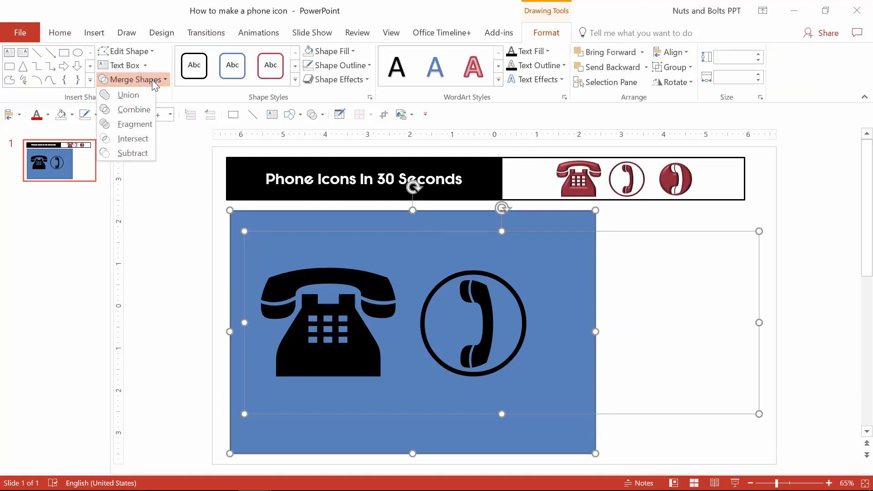
left_click(144, 126)
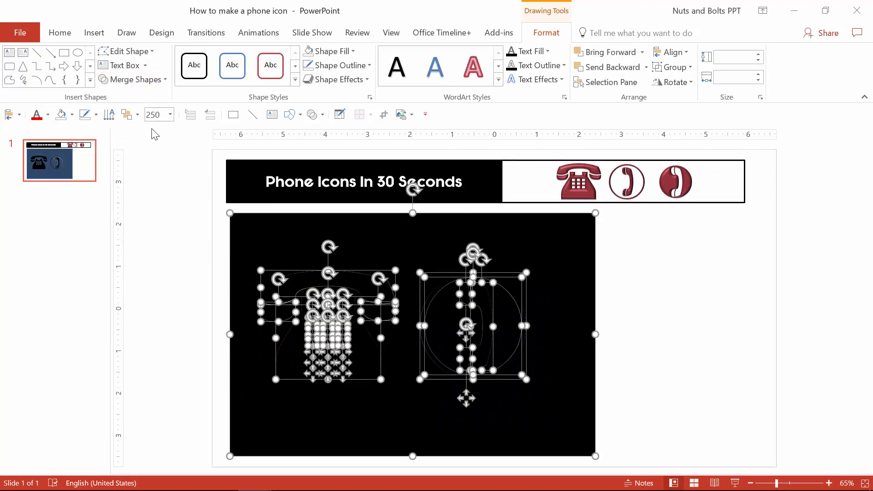
- Delete the leftover rectangle fragment and select the desk phone's keypad pieces
left_click(251, 235)
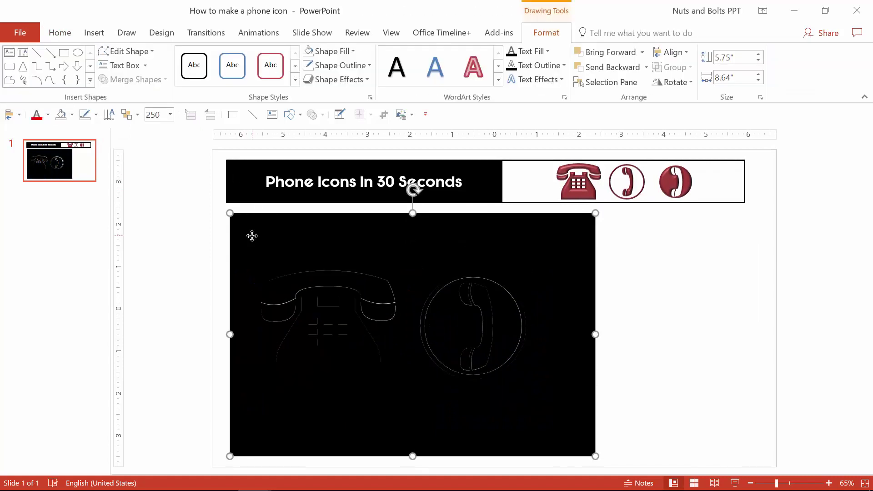
key("Delete")
left_click_drag(405, 376, 260, 318)
- Delete the keypad fragments and place a copy of the circle handset icon to the right
key("Delete")
left_click(454, 331)
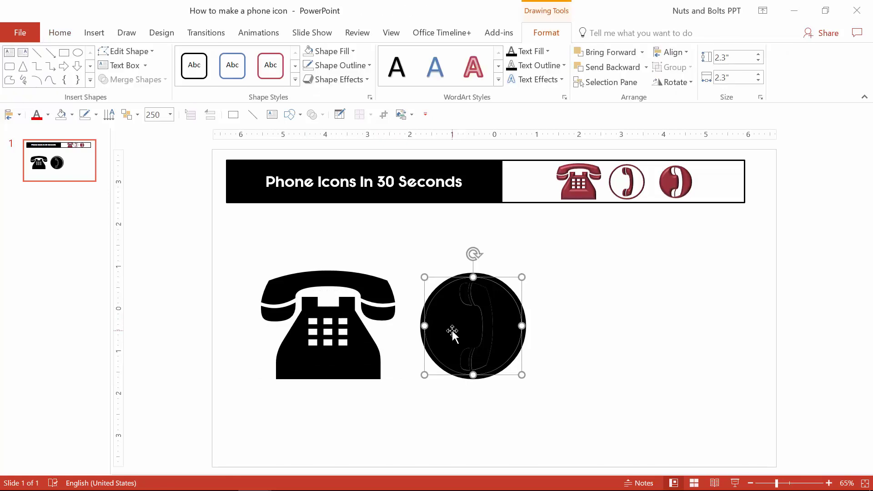
left_click_drag(454, 331, 577, 337)
- Enlarge all three phone icons together and shift them left on the slide
left_click_drag(746, 429, 208, 246)
left_click_drag(653, 383, 694, 416)
left_click_drag(691, 380, 668, 371)
left_click(828, 356)
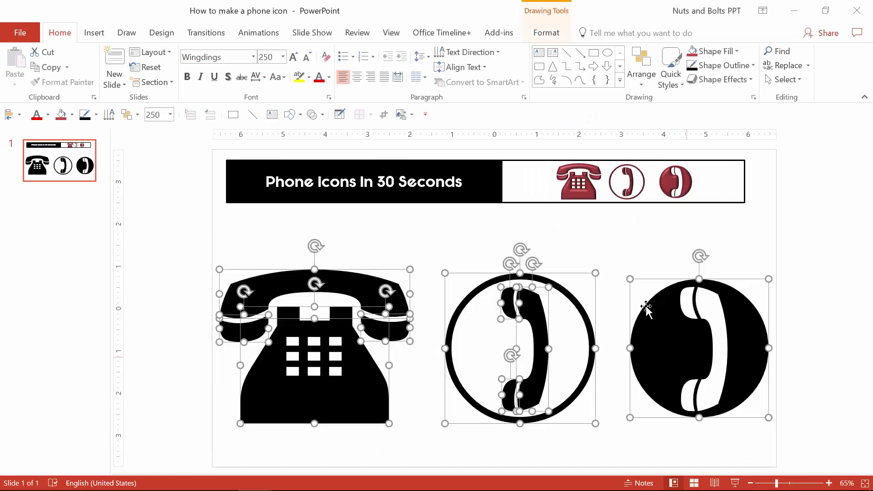
- Give the three phone icons a red fill, black outline and Circle bevel effect
left_click(544, 35)
left_click(355, 49)
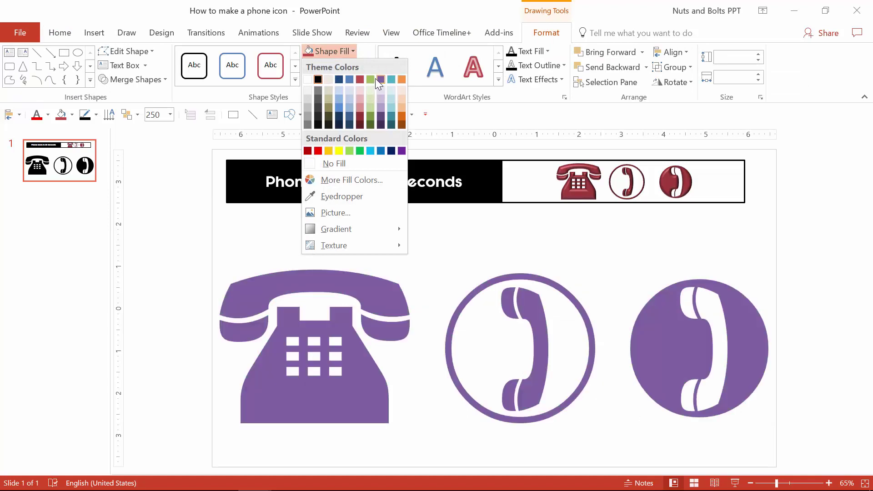
left_click(359, 77)
left_click(359, 64)
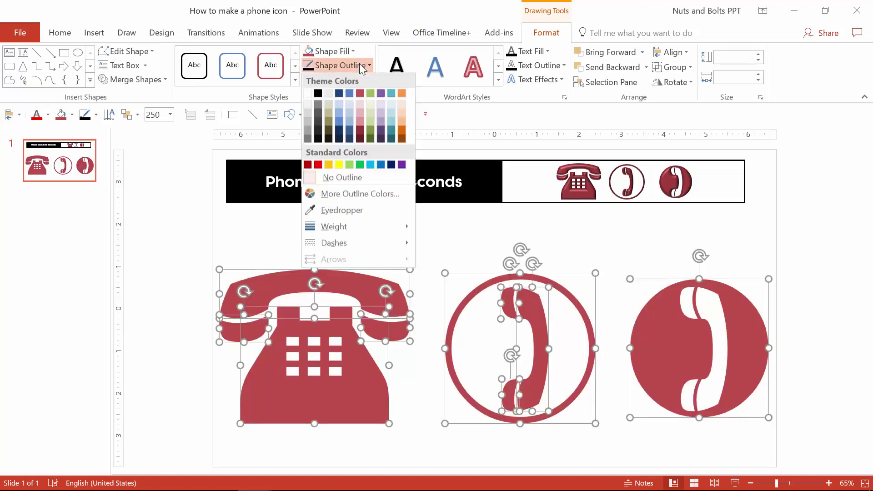
left_click(318, 93)
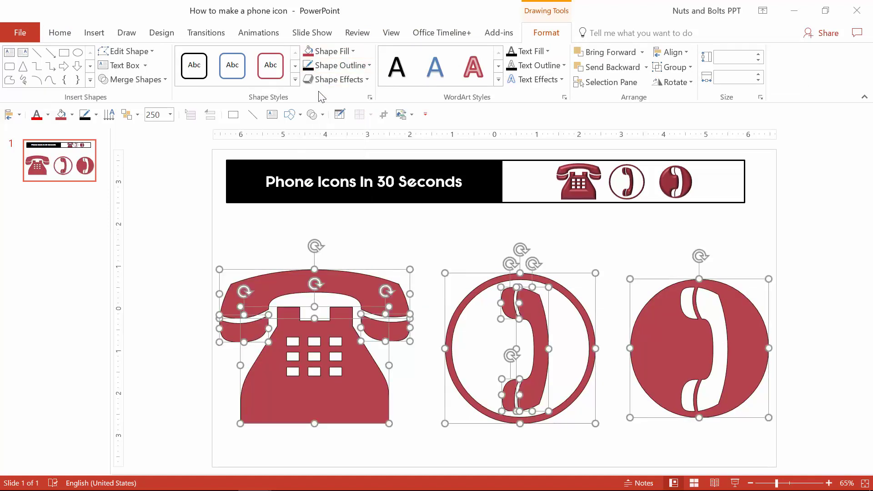
left_click(369, 79)
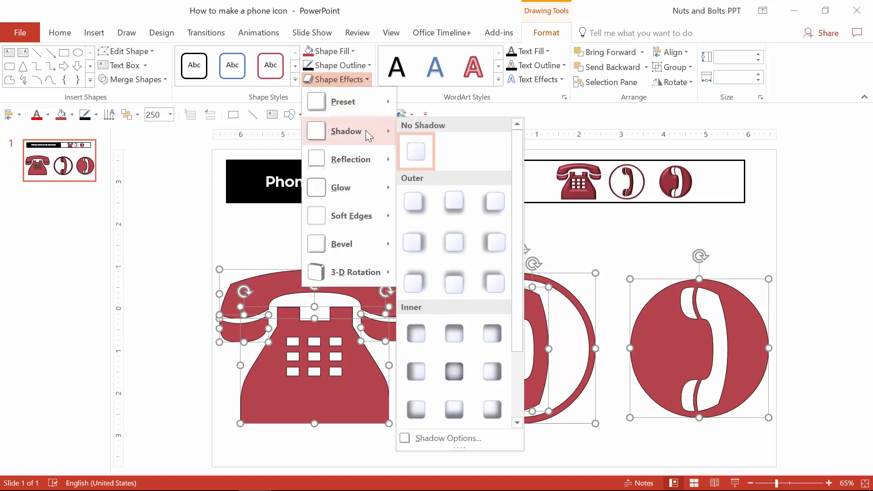
mouse_move(365, 246)
left_click(419, 310)
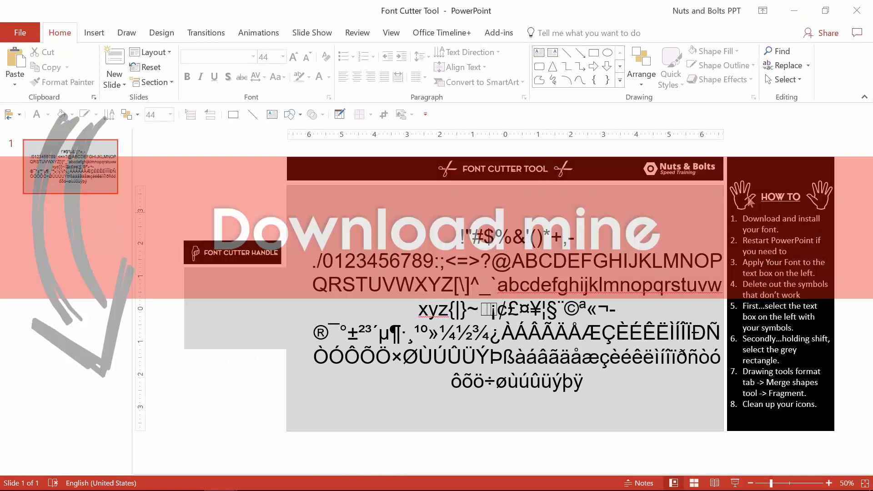
left_click(411, 257)
left_click(227, 280, "shift")
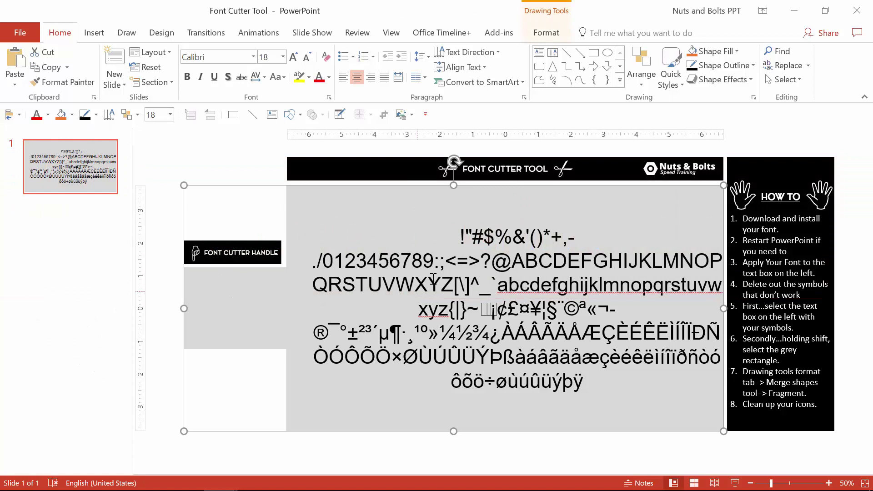
left_click_drag(462, 234, 604, 378)
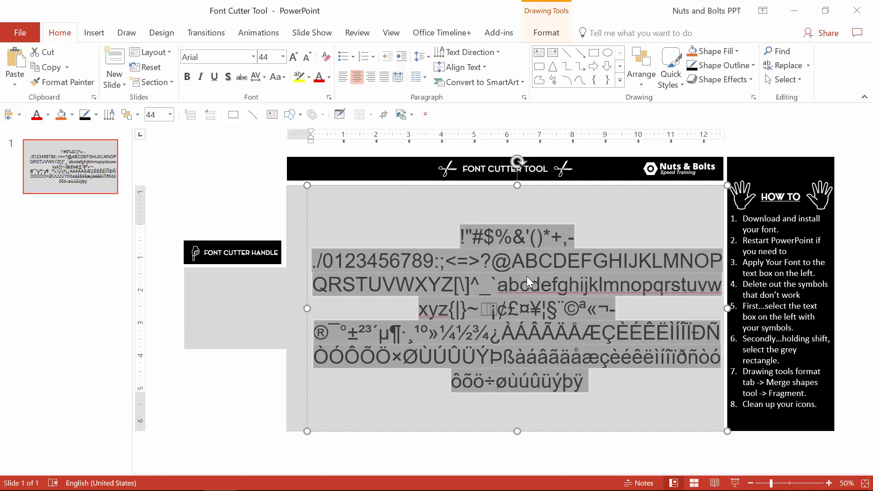
left_click_drag(594, 376, 413, 333)
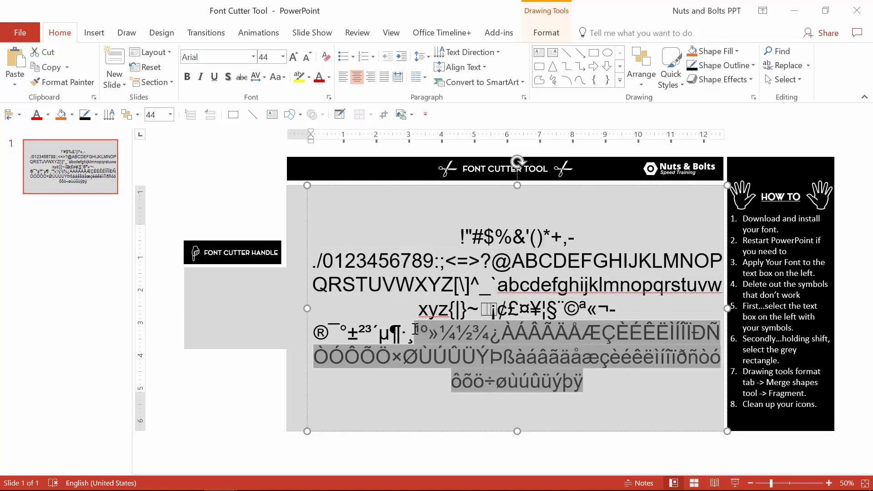
- Try Wingdings, then Wingdings 2, as the font of the character grid
left_click(240, 58)
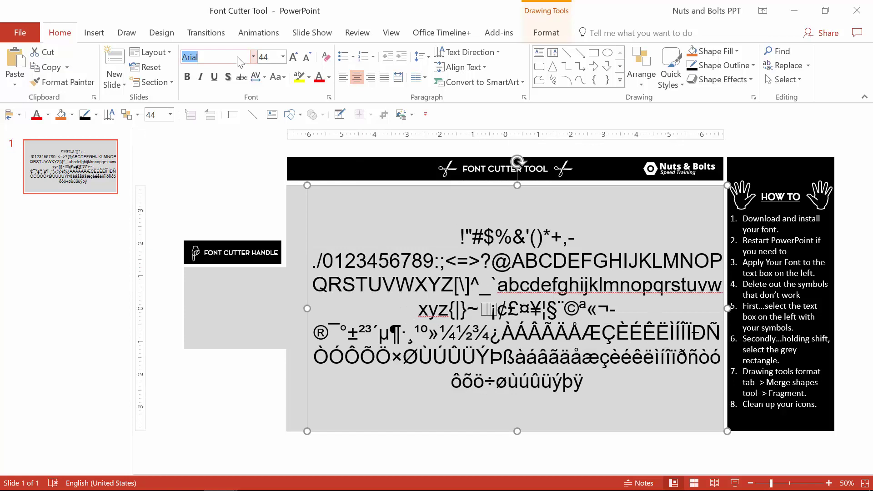
type("Wingdings")
key("Return")
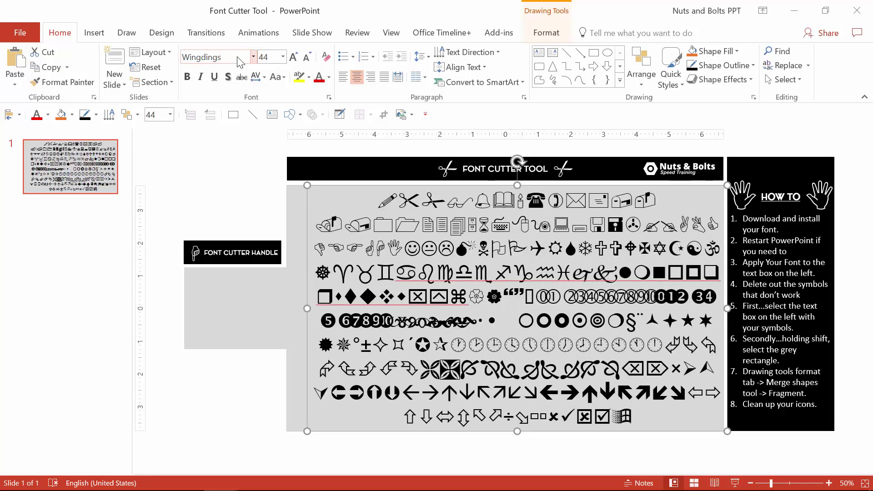
left_click(238, 59)
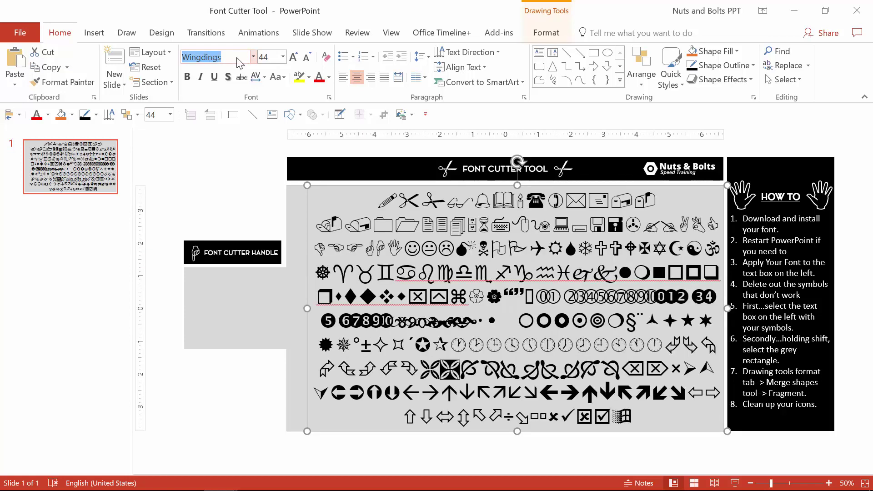
left_click(238, 58)
type("2")
key("Return")
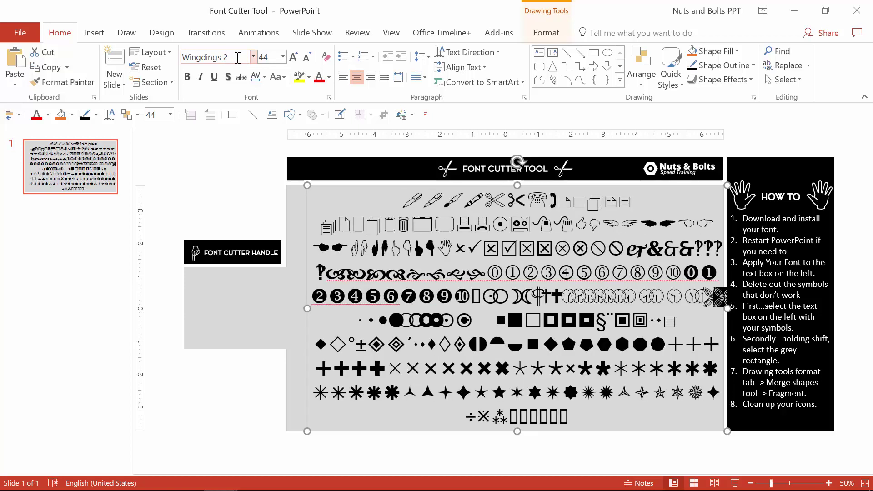
- Reselect the whole text box and switch its characters to Webdings
left_click_drag(456, 248, 553, 248)
left_click(405, 185)
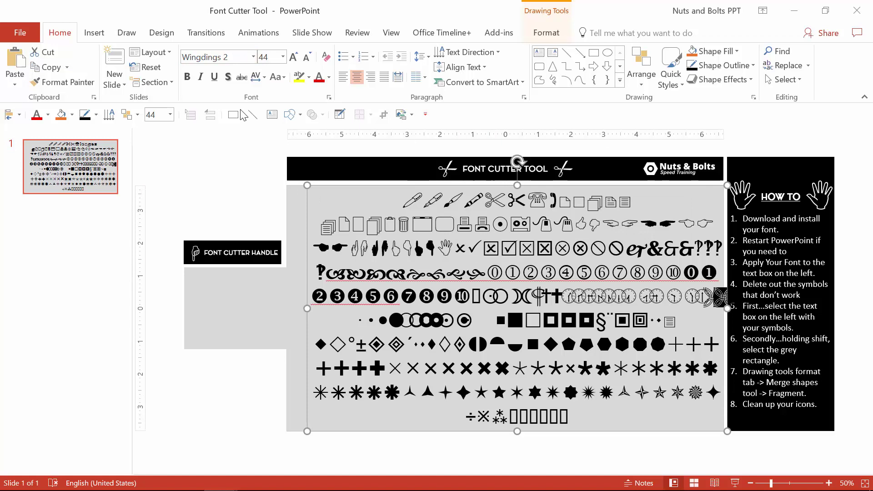
left_click(224, 57)
type("Web")
key("Return")
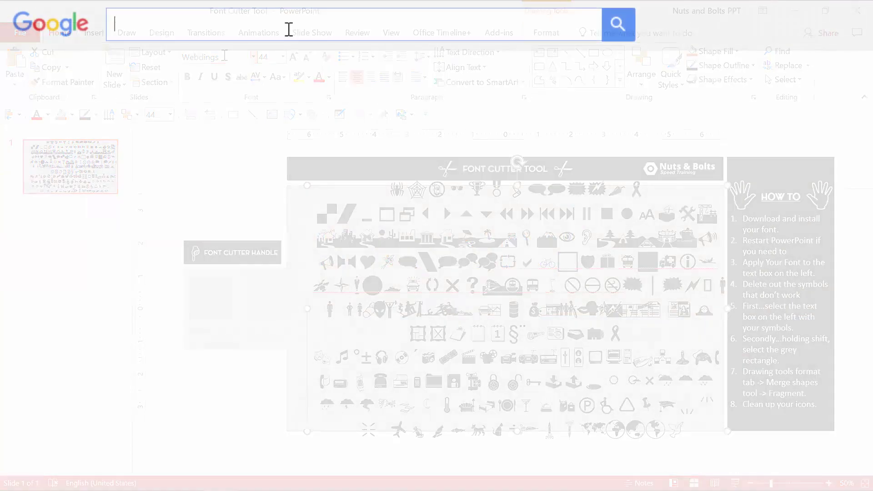
- Search Google for 'free icon fonts' and scroll through a font site's gallery
type("fre")
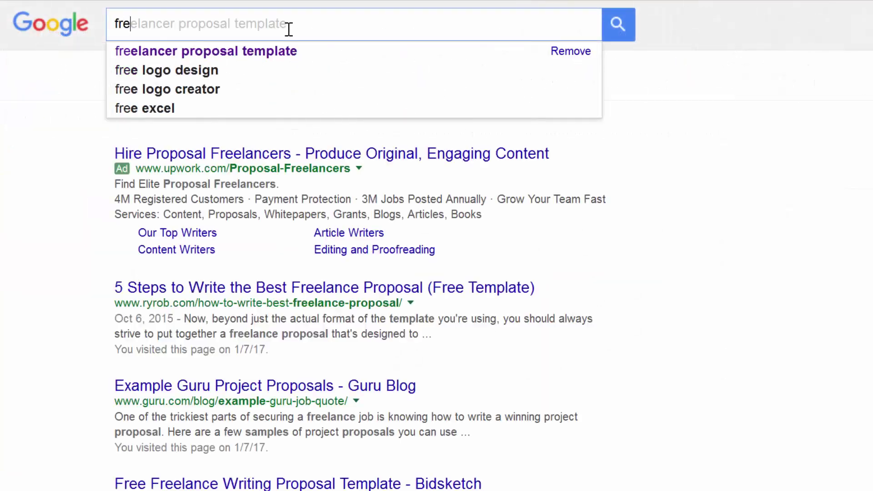
type("e icon fonts")
key("Return")
scroll(335, 27, "down", 3)
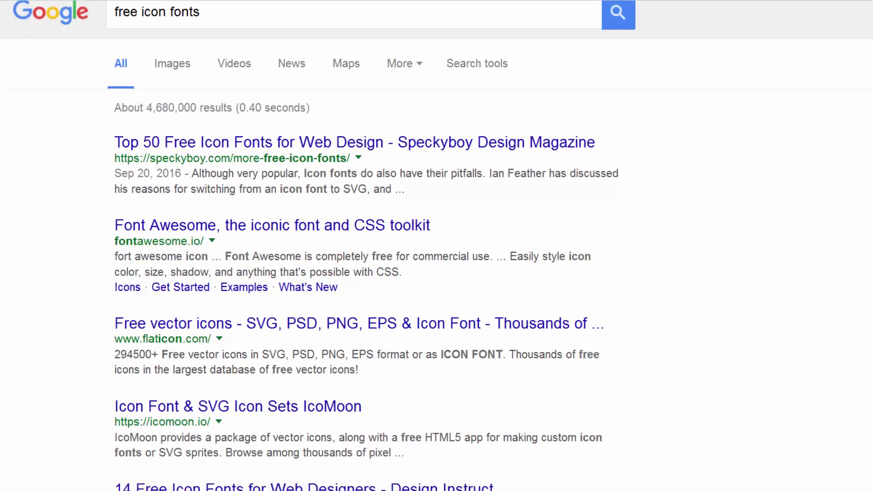
scroll(363, 246, "down", 10)
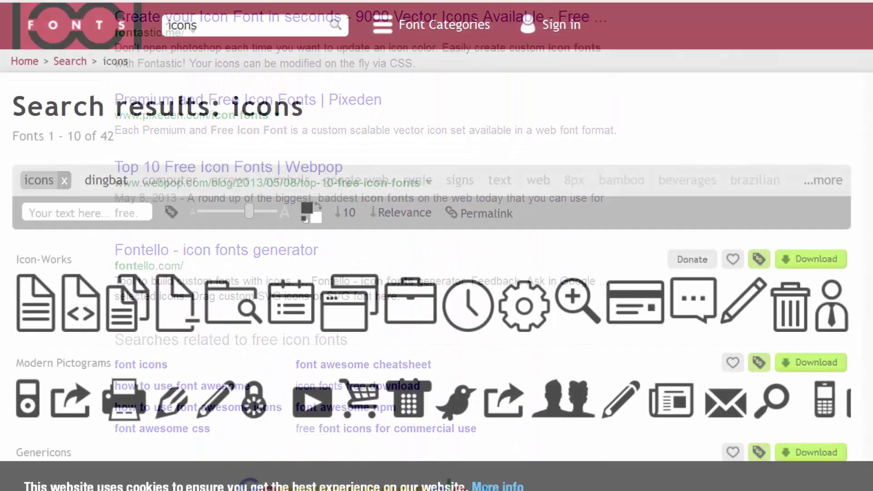
scroll(436, 246, "down", 5)
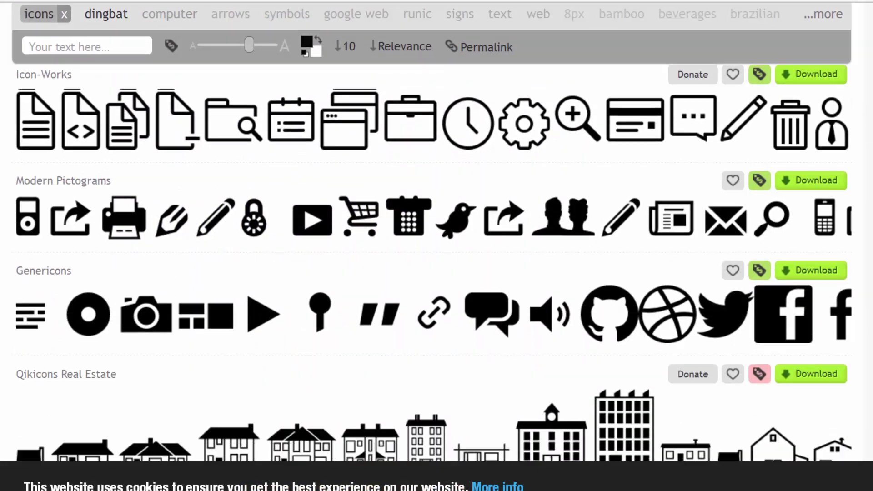
scroll(436, 255, "down", 8)
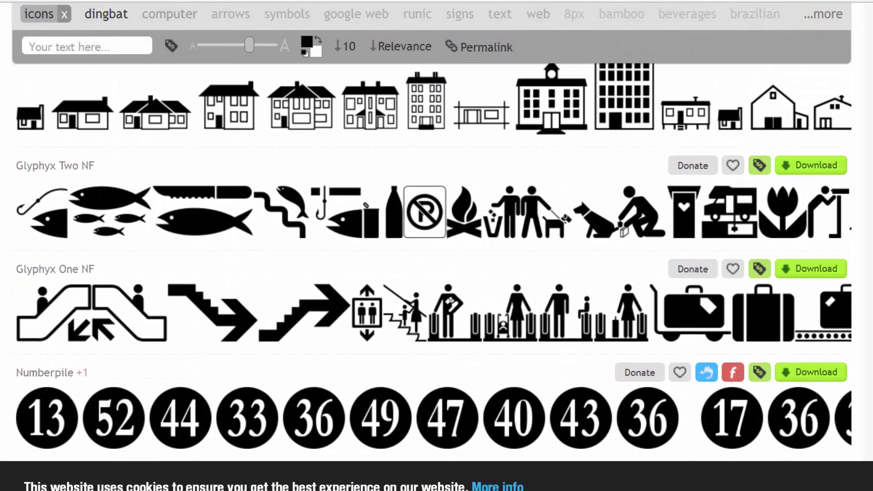
scroll(433, 262, "down", 8)
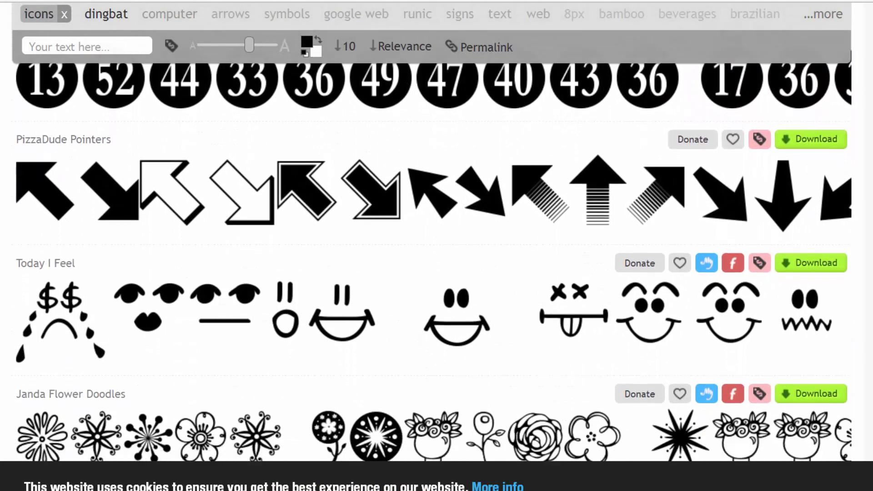
scroll(436, 246, "down", 1)
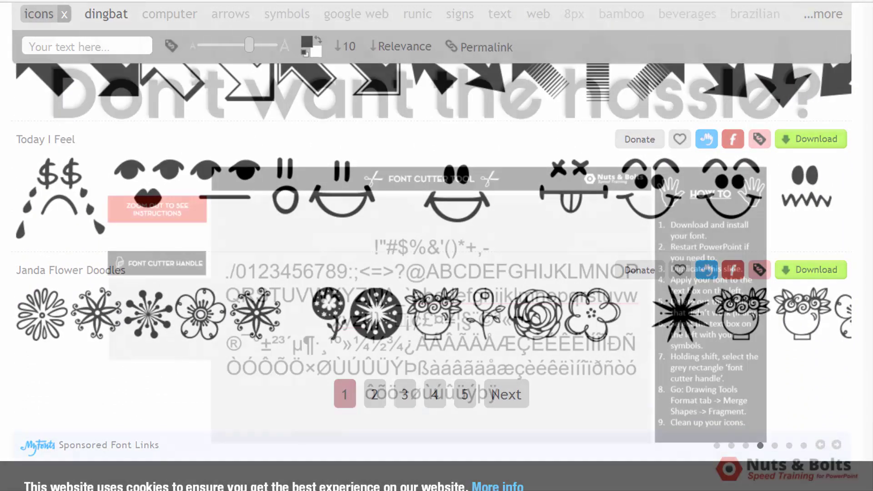